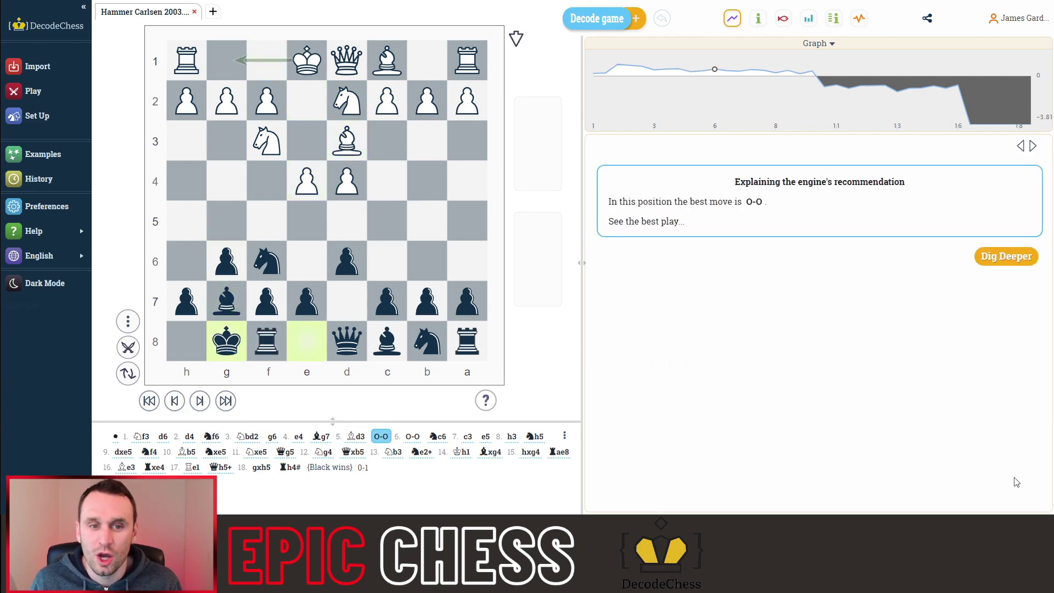
Advance the game from Black's castling on move 5 to the position after 8...Nh5.
key(Right)
key(Right)
key(Right)
key(Right)
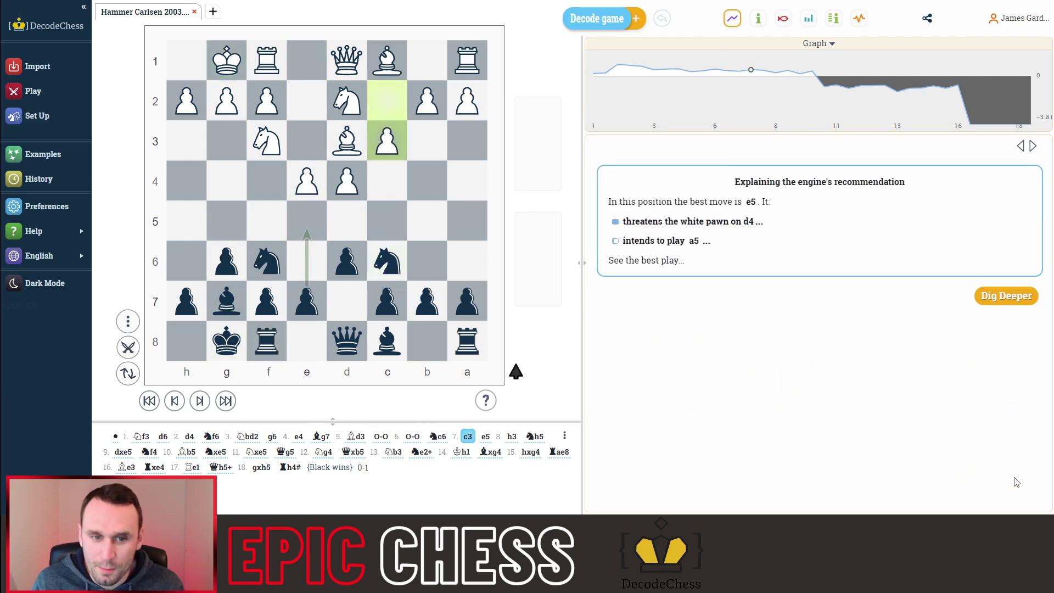
key(Right)
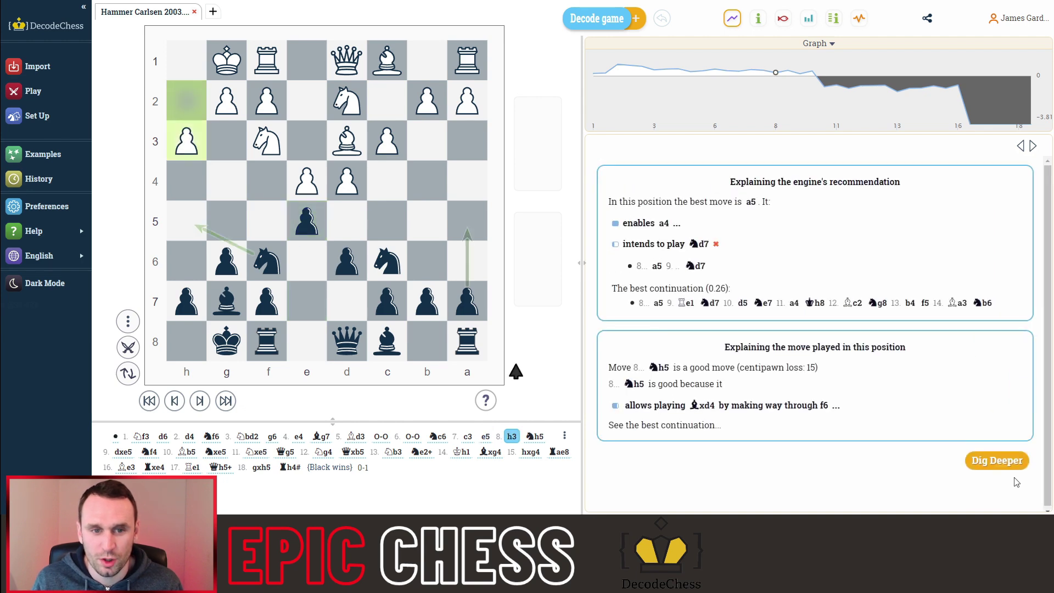
key(Right)
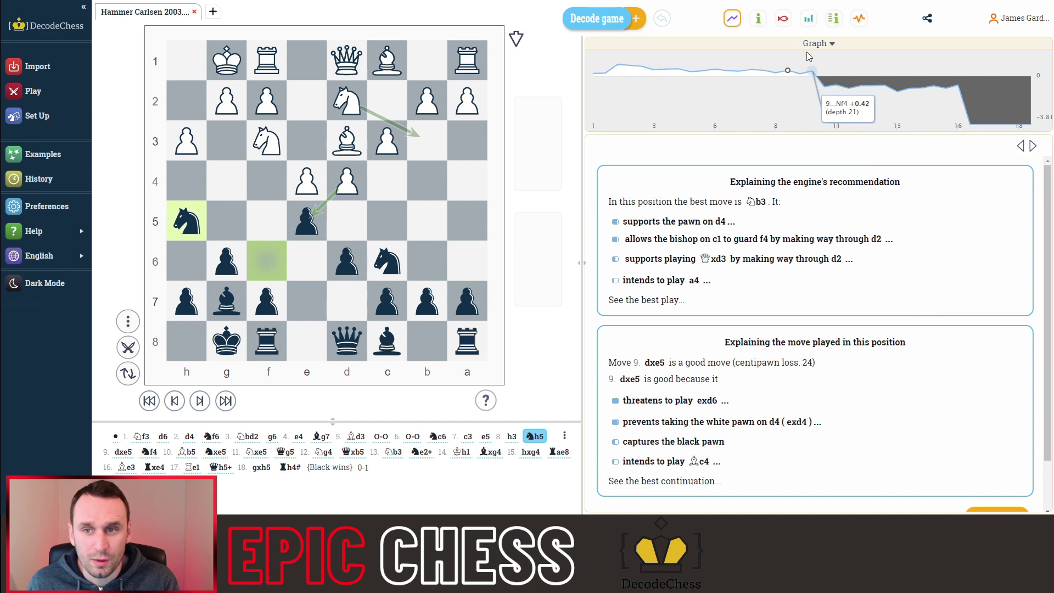
Show the engine analysis lines for the position after 8...Nh5, and hide them again.
click(783, 22)
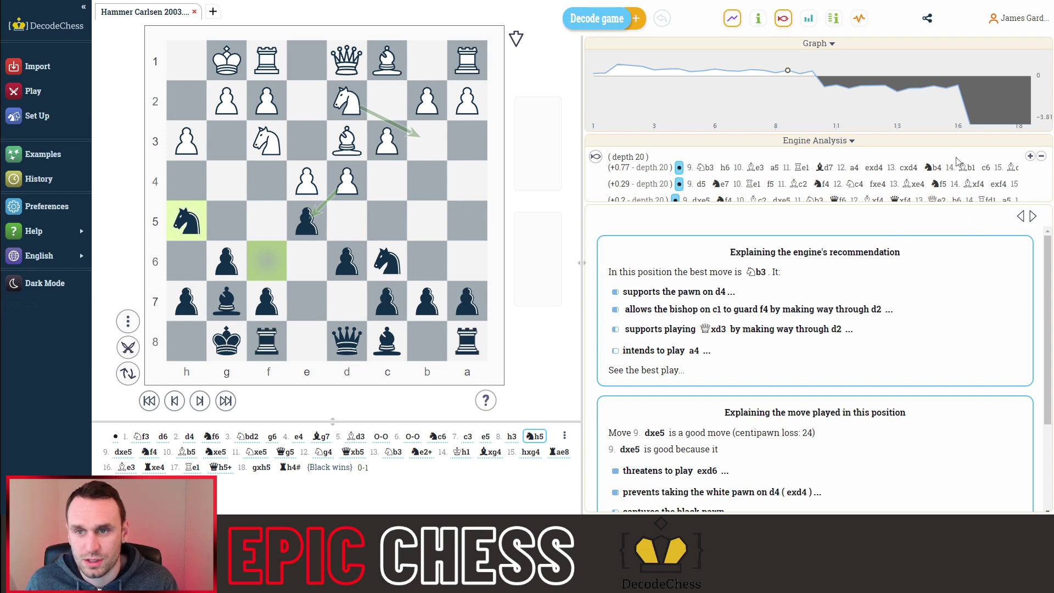
click(782, 18)
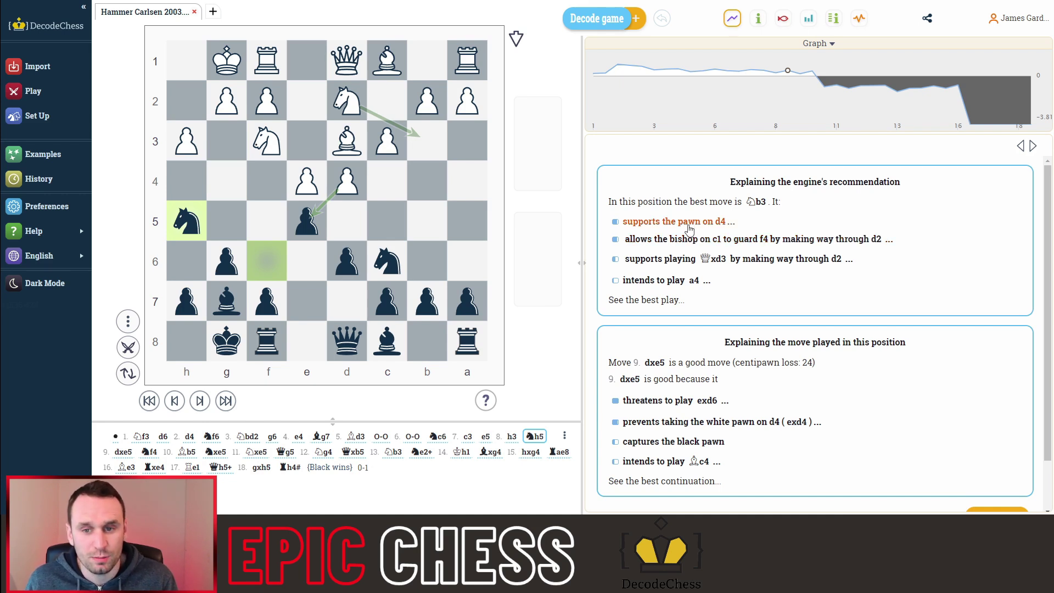
Examine how Nb3 supports the d4 pawn and Qxd3, previewing Nb3 on the board, and return to 8...Nh5 to read about dxe5.
click(688, 222)
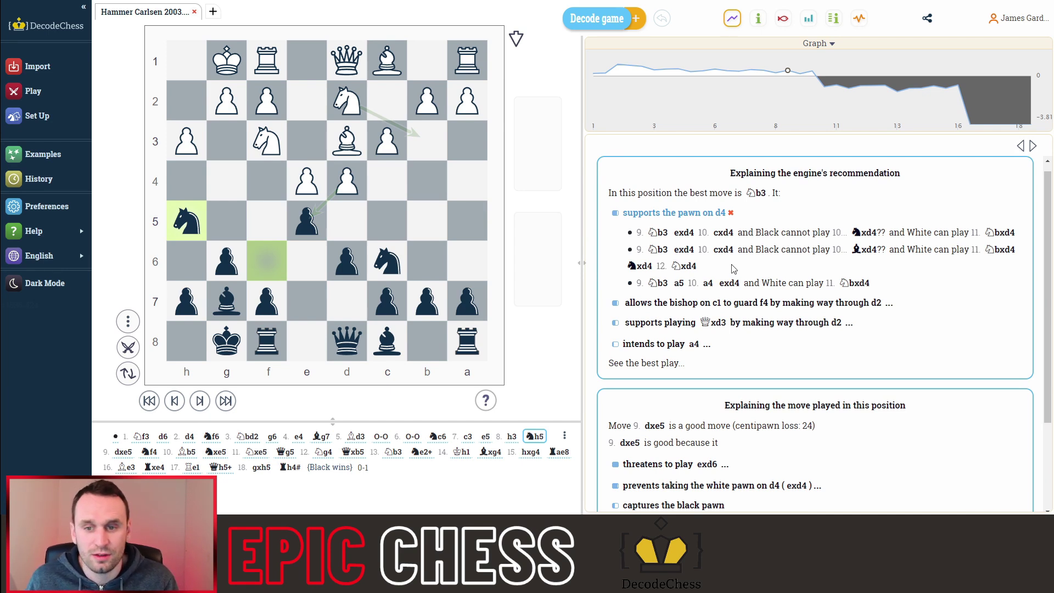
click(650, 231)
click(760, 322)
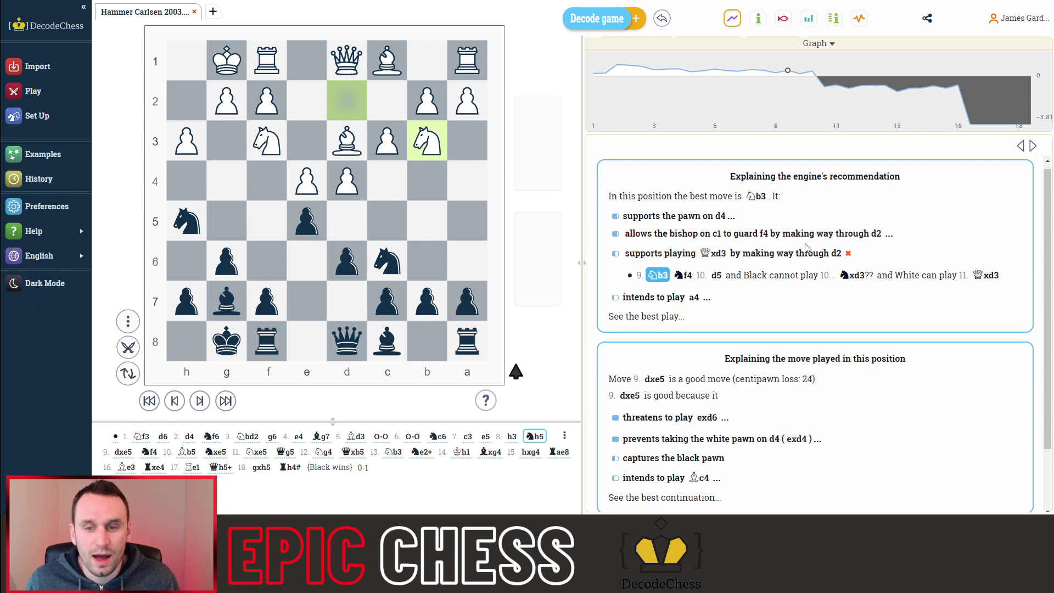
click(535, 436)
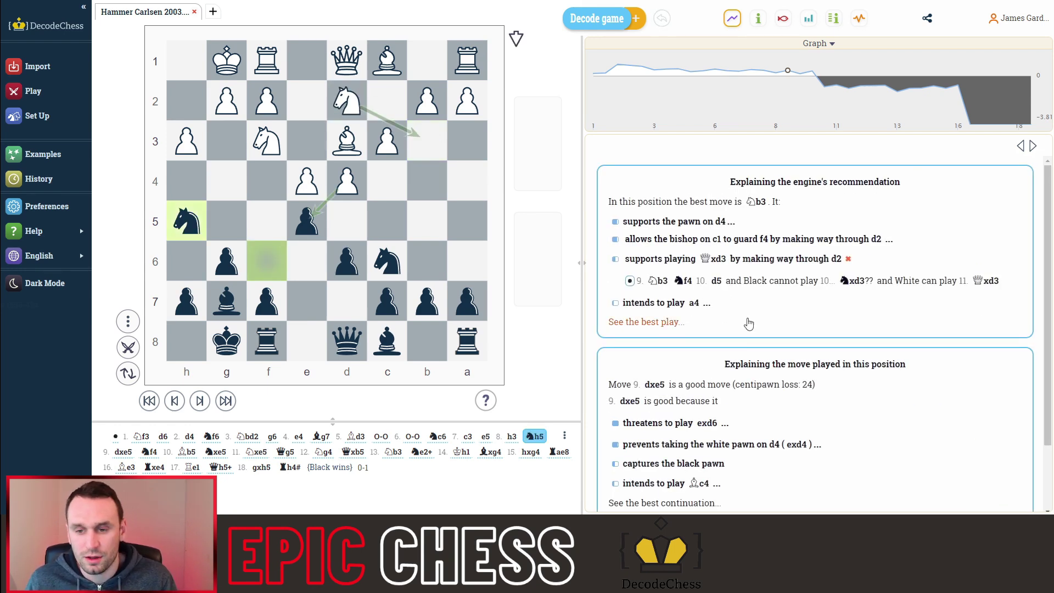
scroll(763, 329, down, 1)
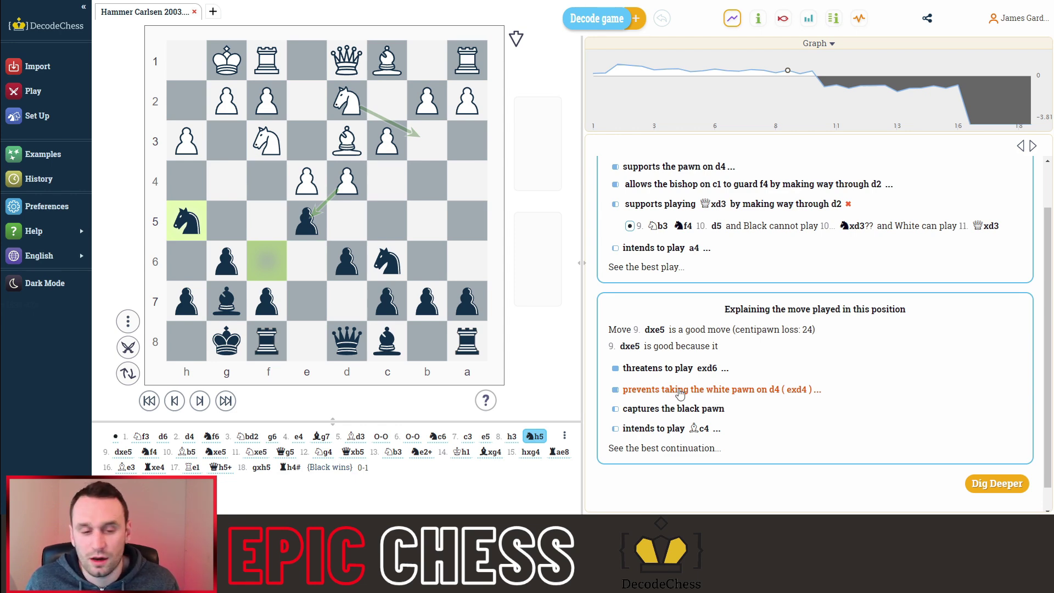
Advance the game to 9...Nf4, read the explanation of 10. Bb5, and run the deeper analysis of the position.
key(Right)
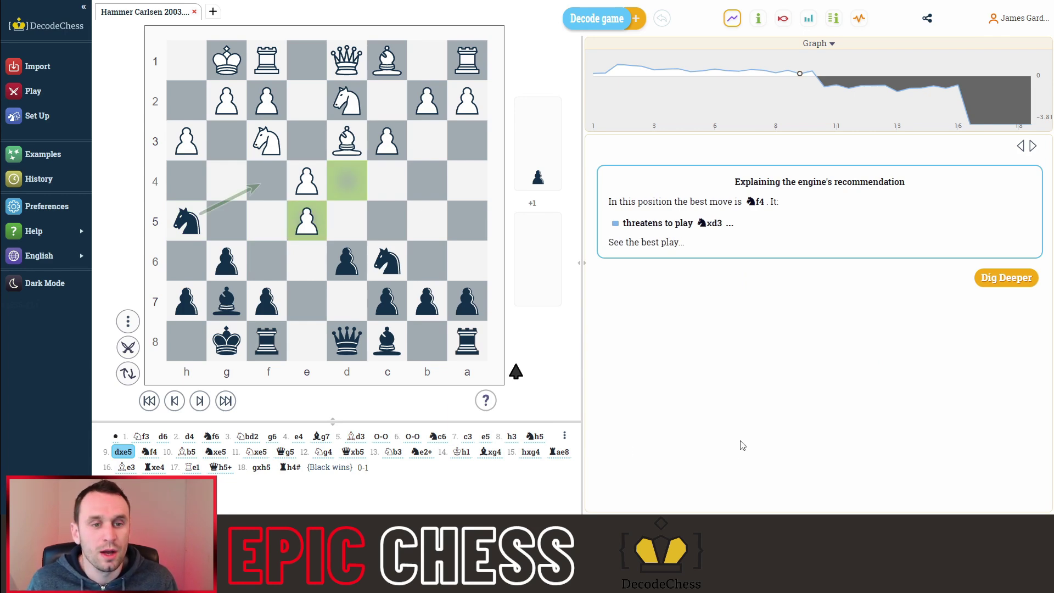
key(Right)
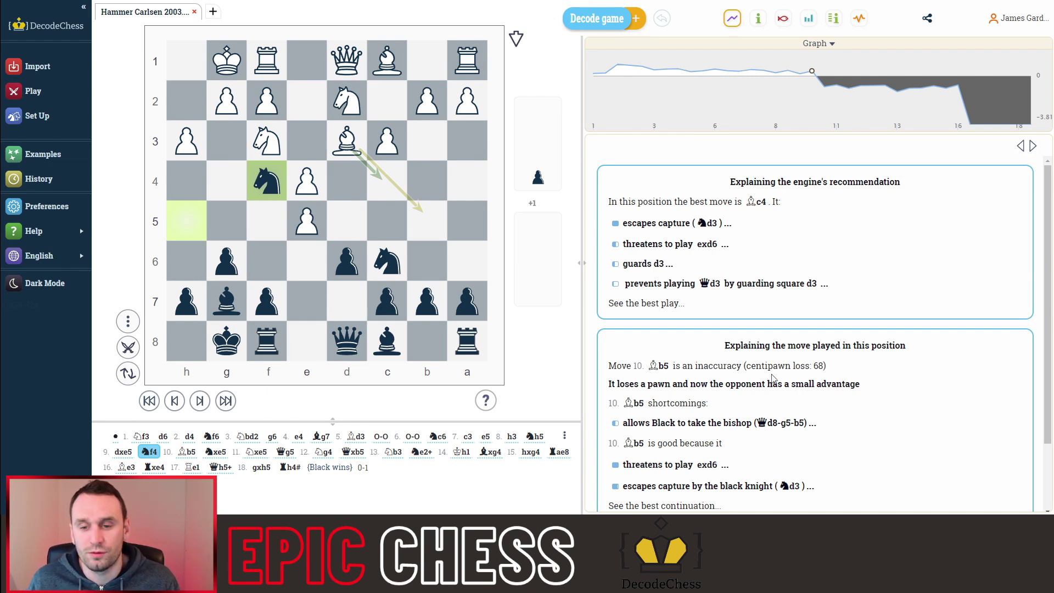
scroll(872, 337, down, 1)
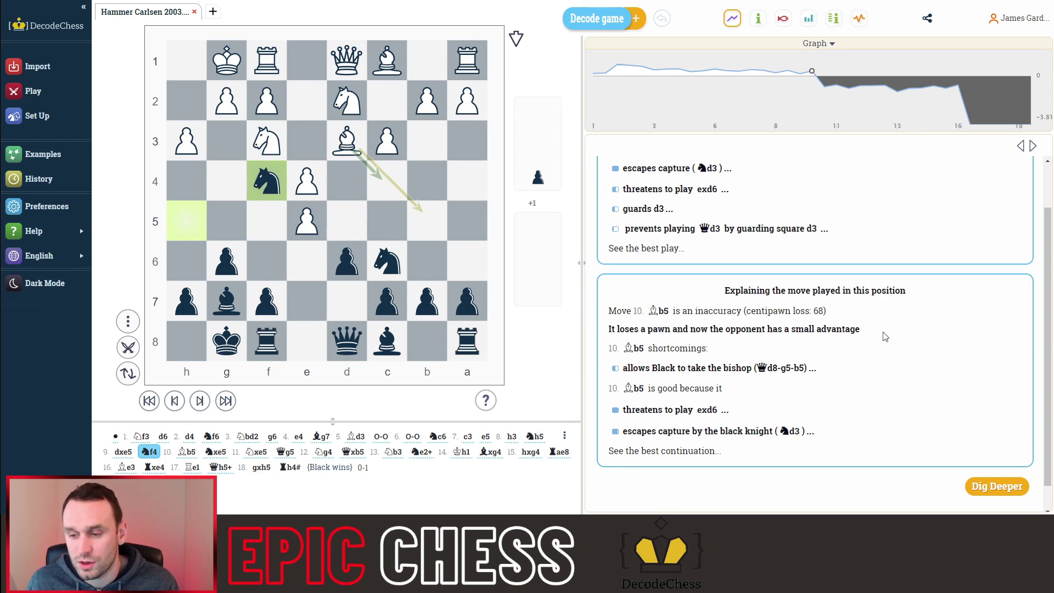
click(995, 489)
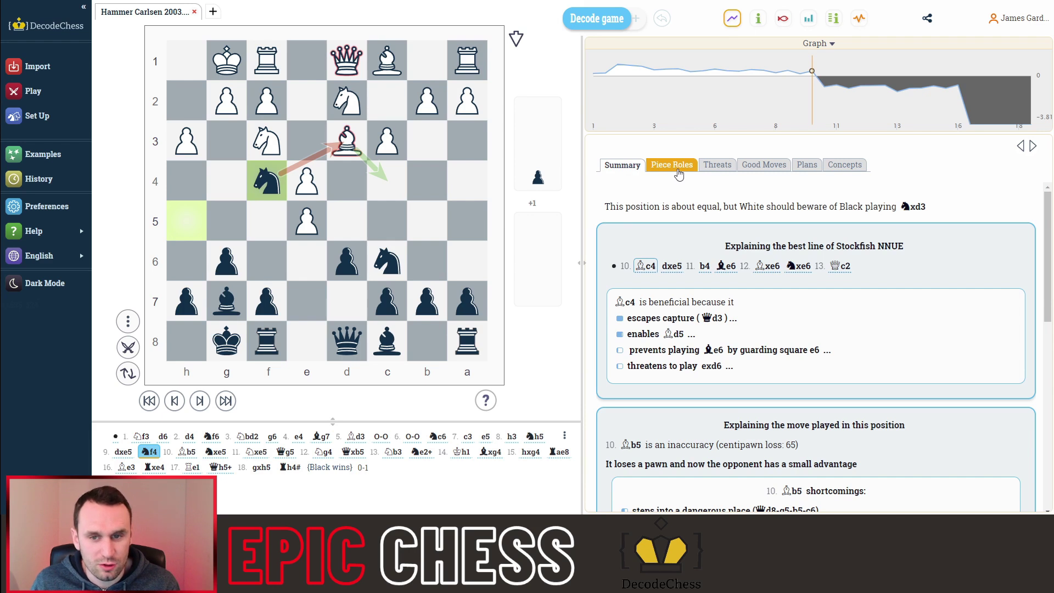
Look through the decoded position's piece roles, threats, good moves, plans and concepts in order.
click(678, 174)
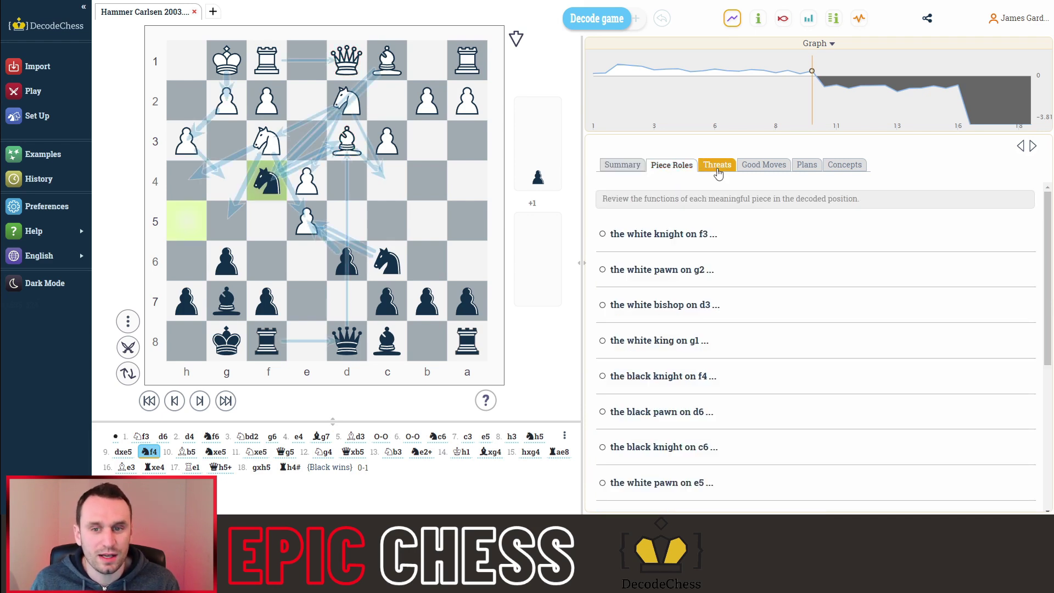
click(716, 166)
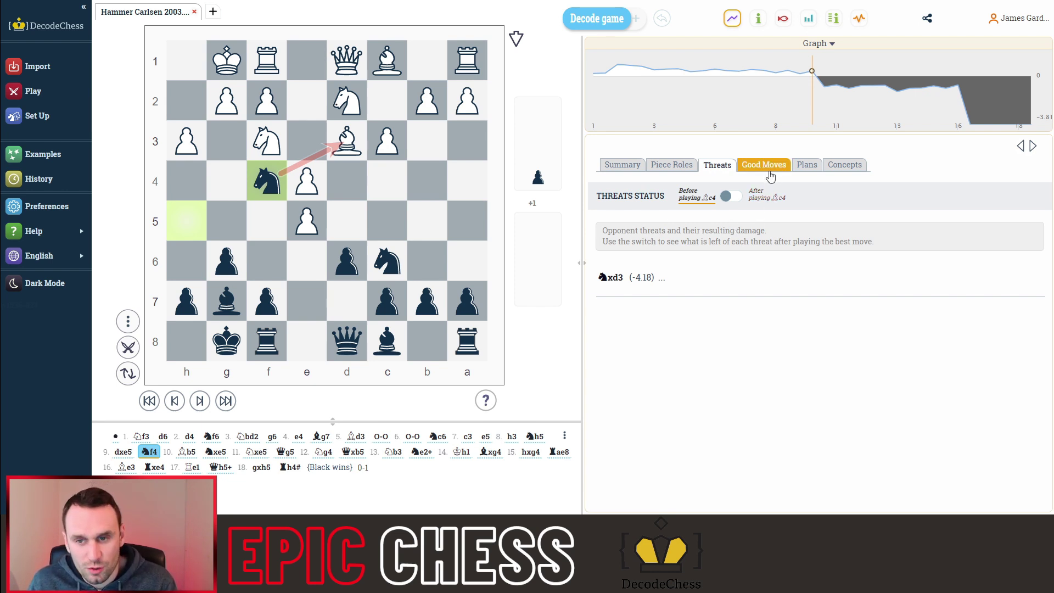
click(770, 174)
click(808, 168)
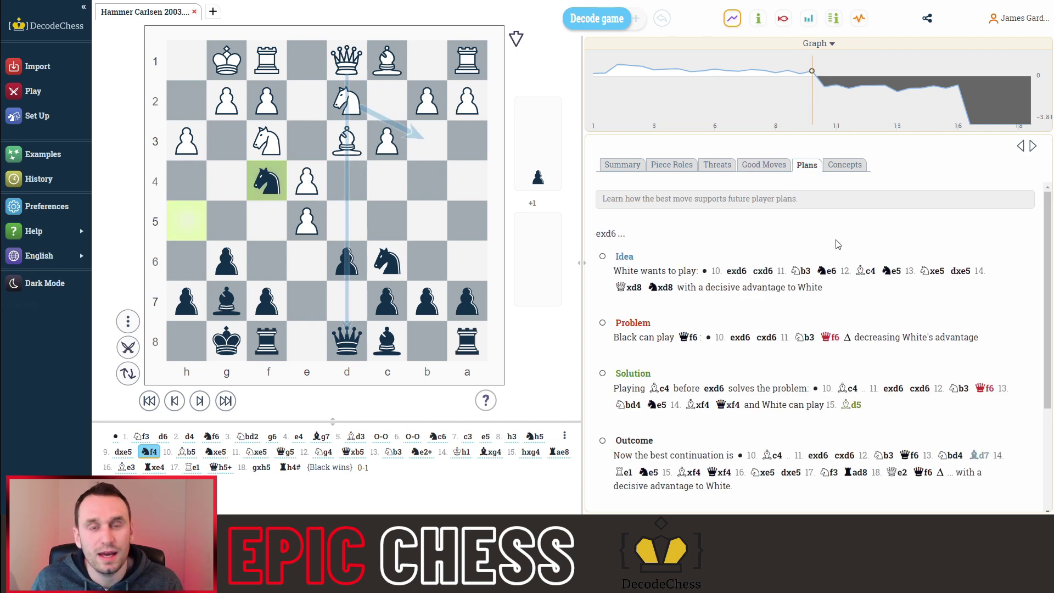
click(845, 167)
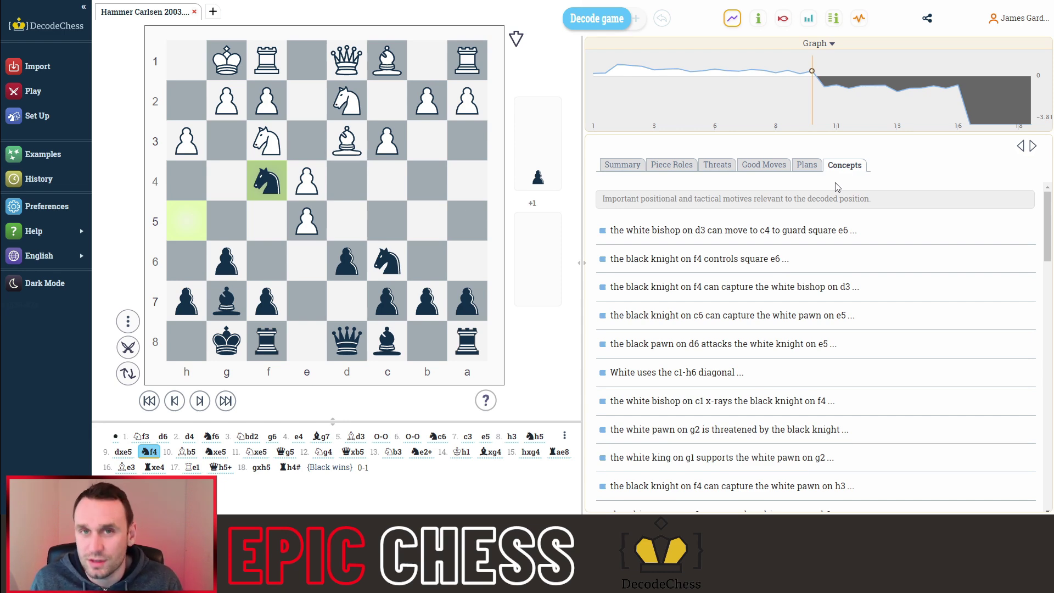
Return to the decoded position's summary and expand the explanation of how Bc4 escapes capture.
click(623, 166)
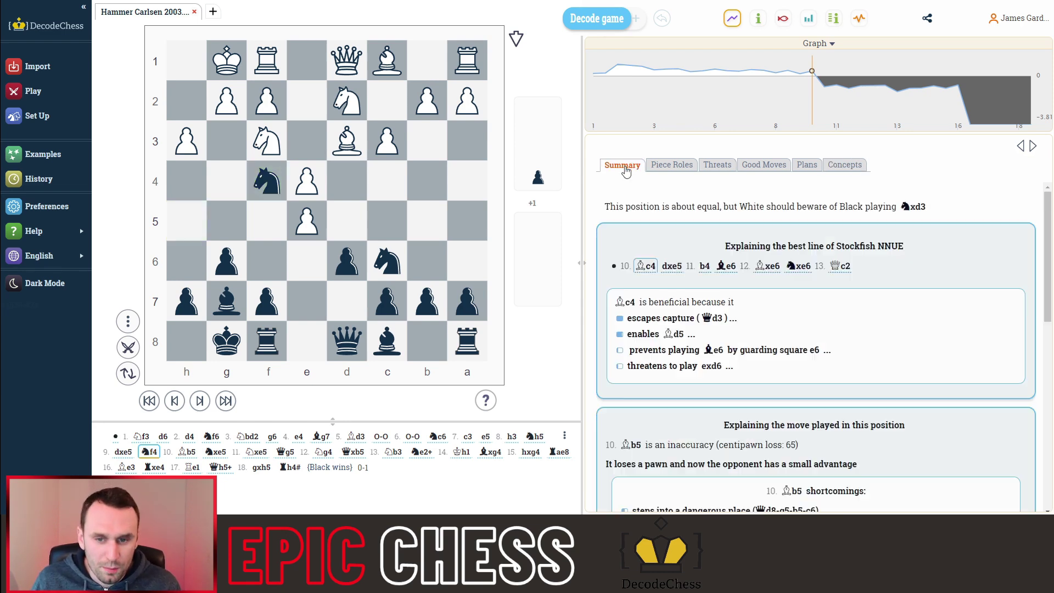
click(643, 316)
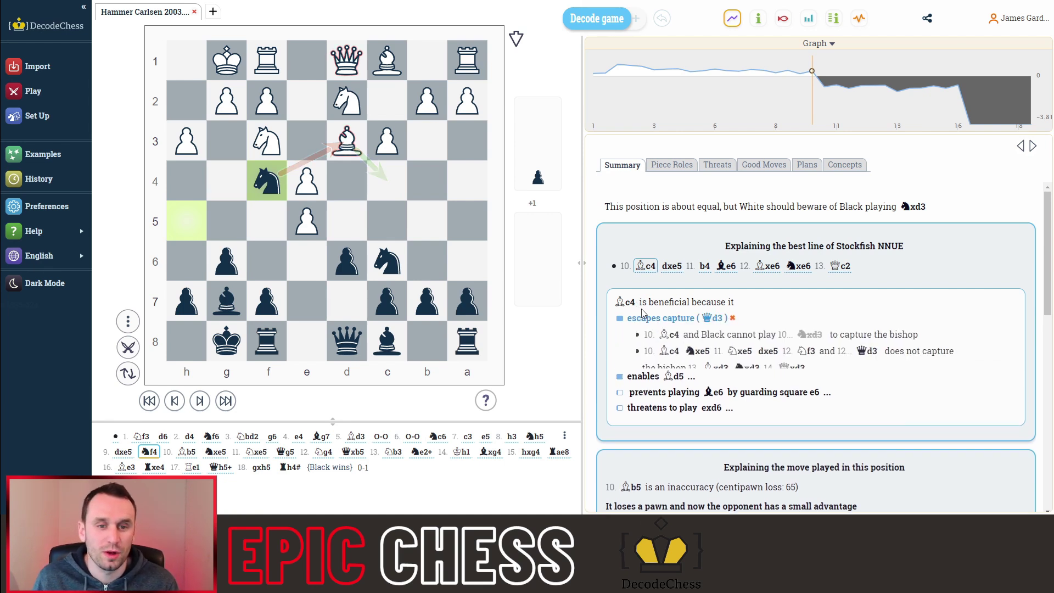
Go to 10. Bb5 in the game and follow the moves one by one to 12...Qxb5.
click(186, 451)
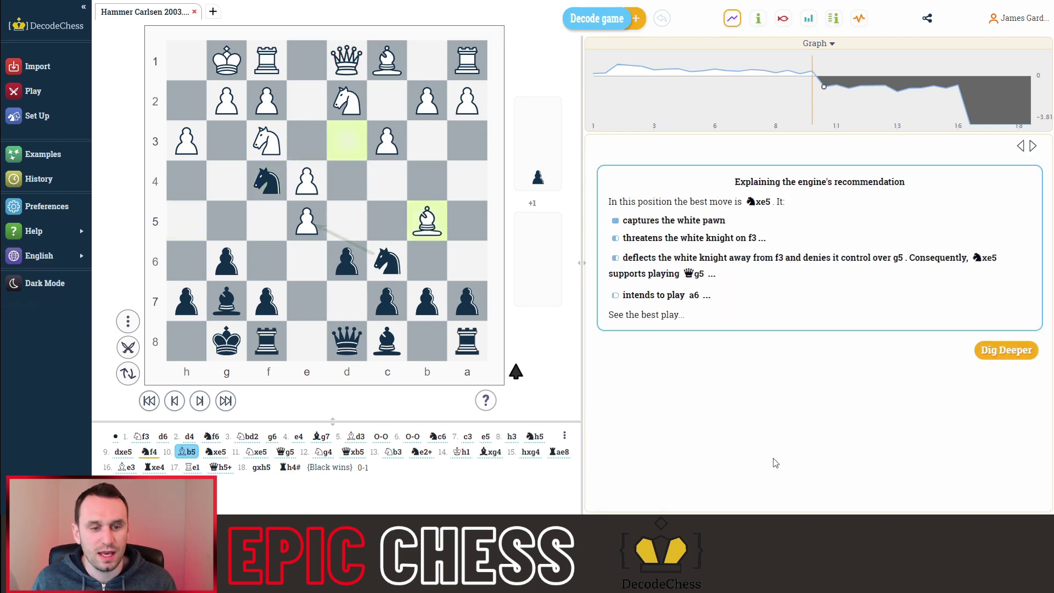
key(Right)
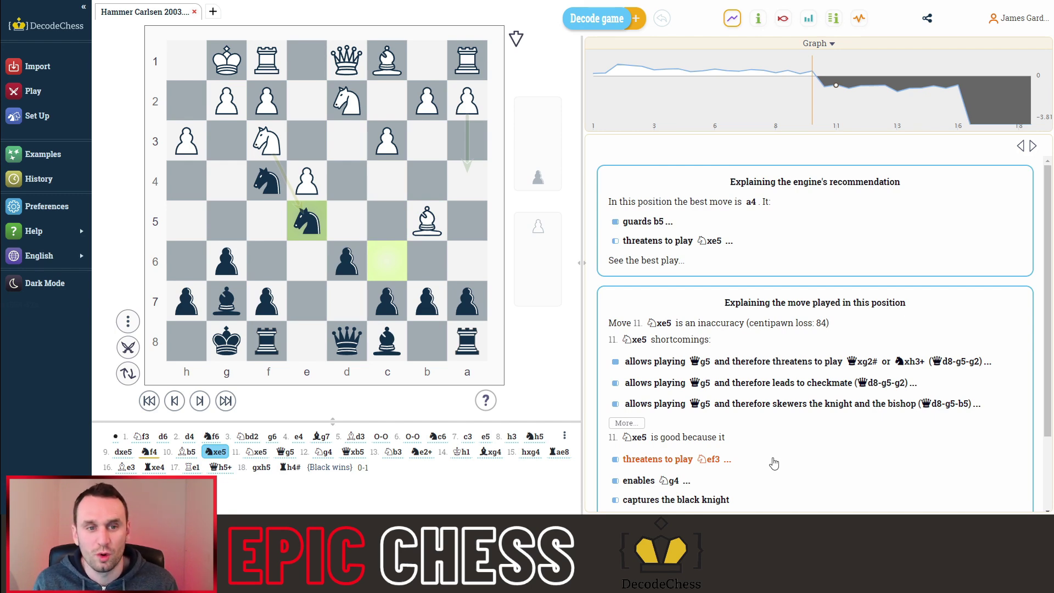
key(Right)
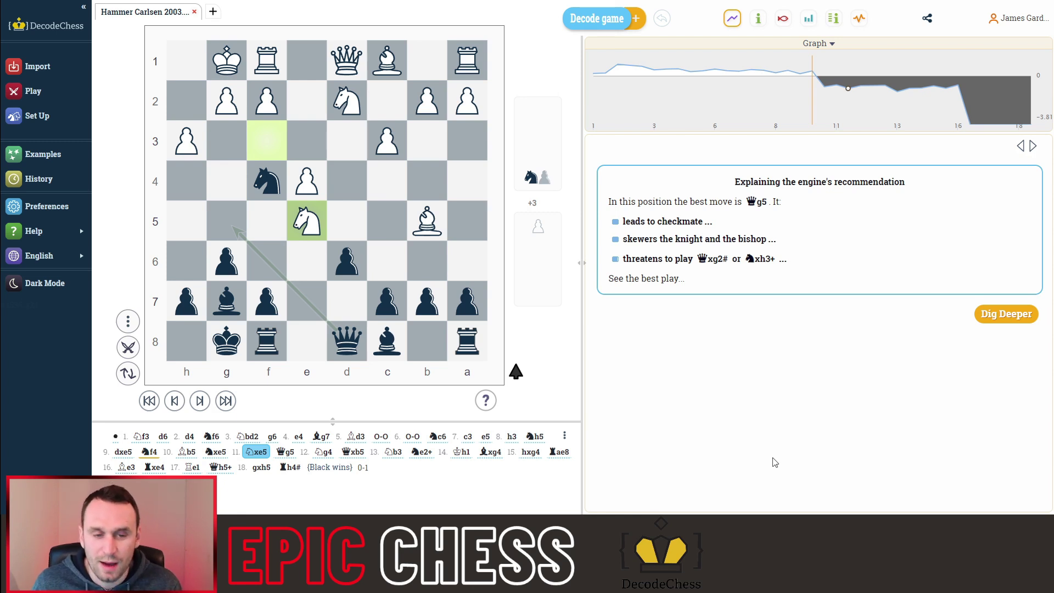
key(Right)
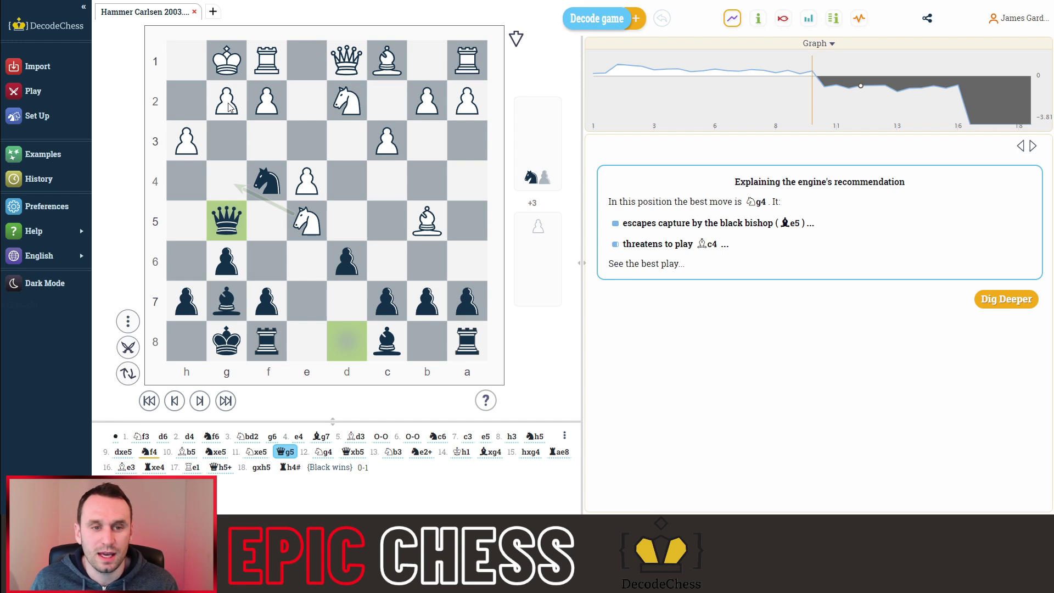
key(Right)
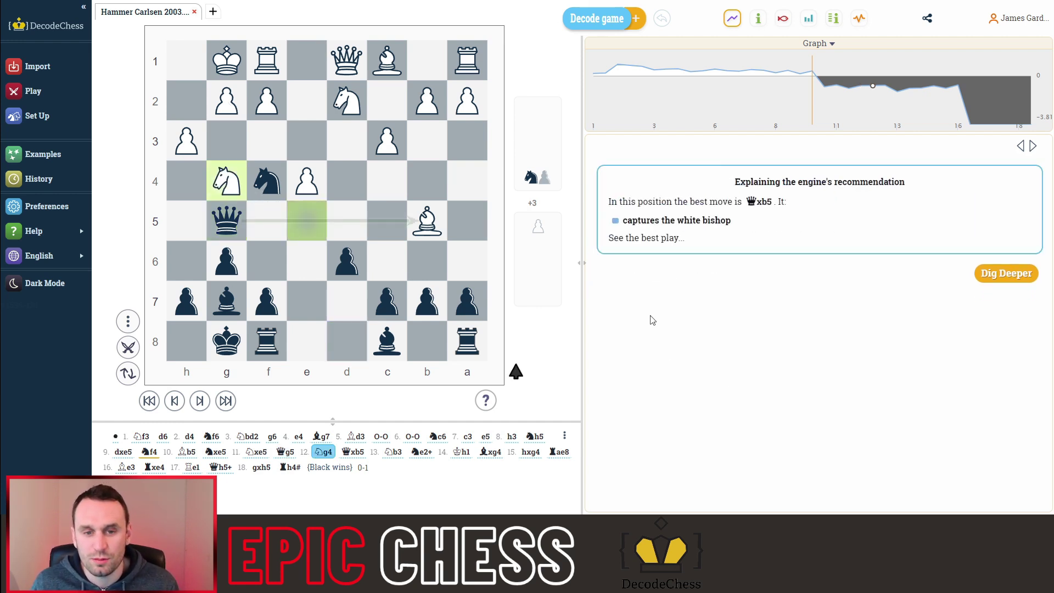
key(Right)
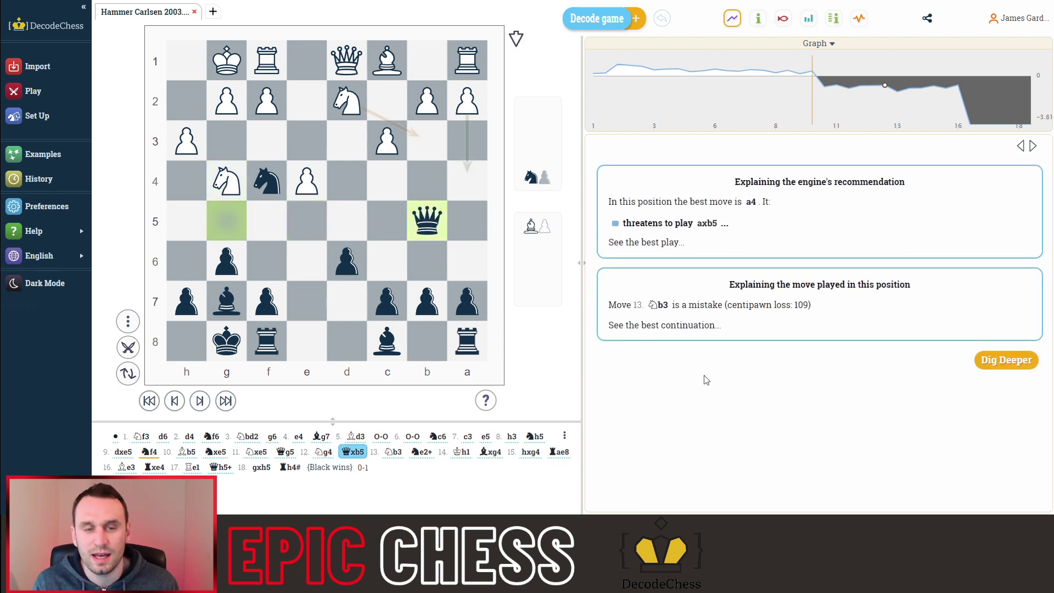
Follow the game move by move from 13. Nb3 to 15...Rae8, reviewing the explanation at each position.
key(Right)
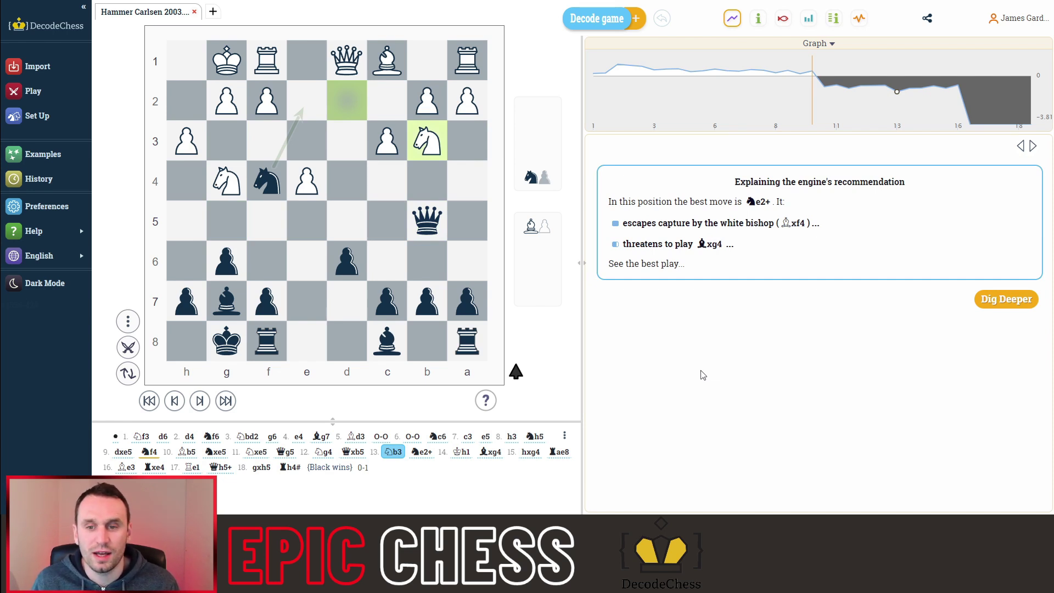
key(Right)
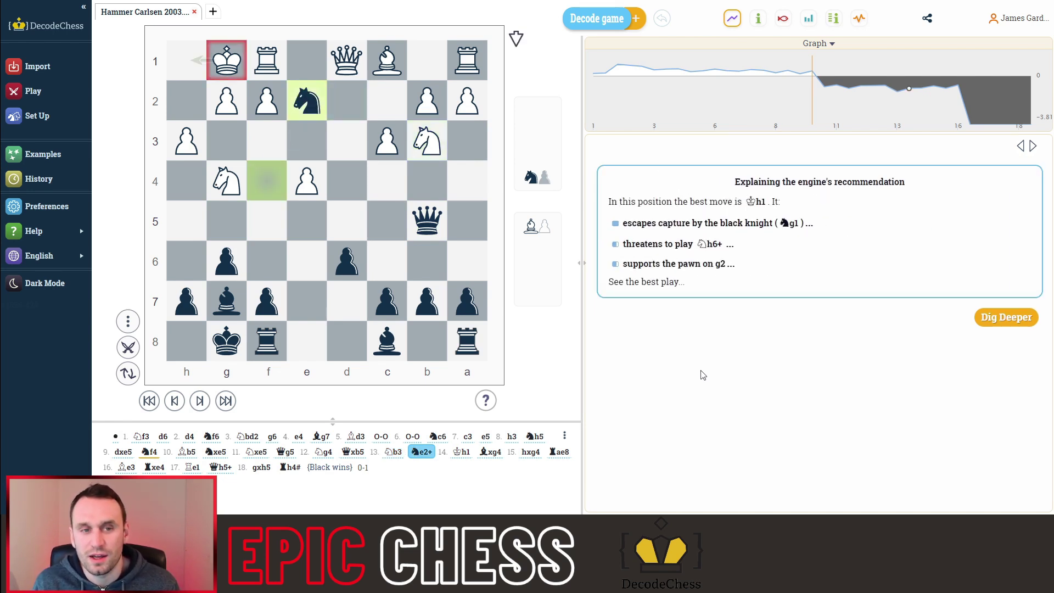
key(Right)
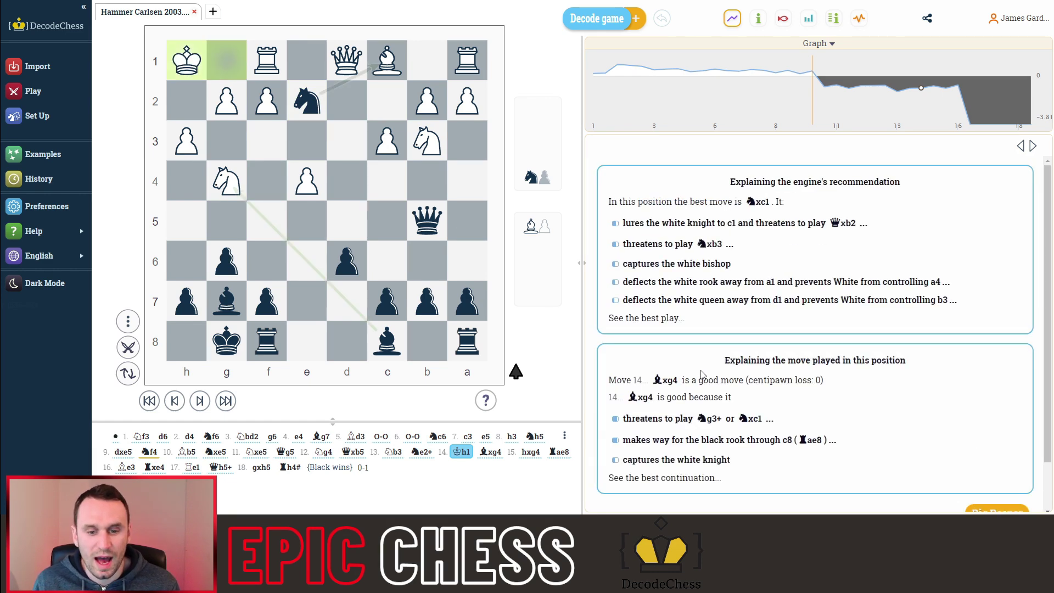
key(Right)
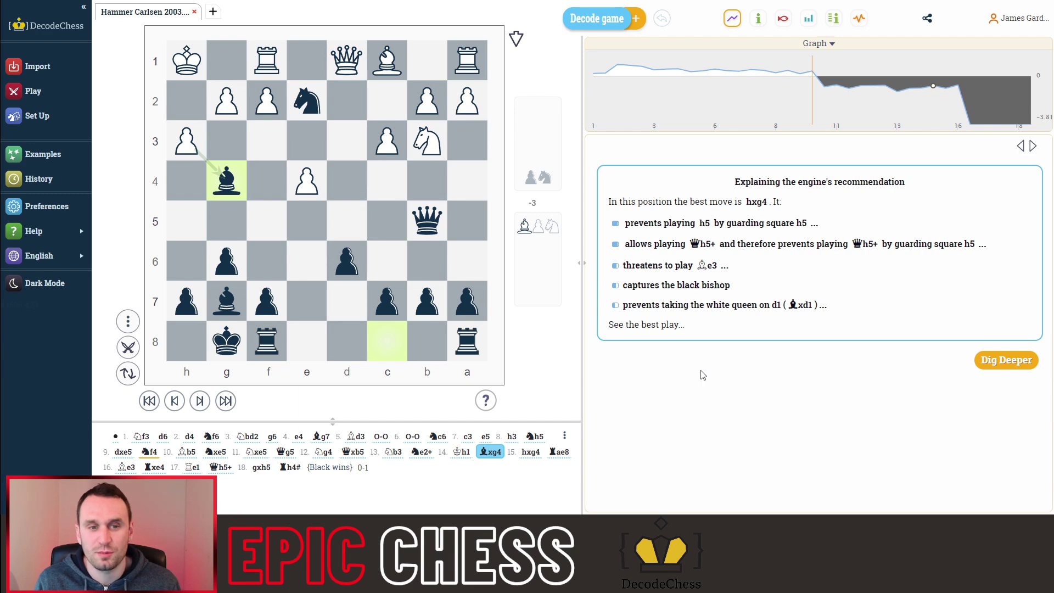
key(Right)
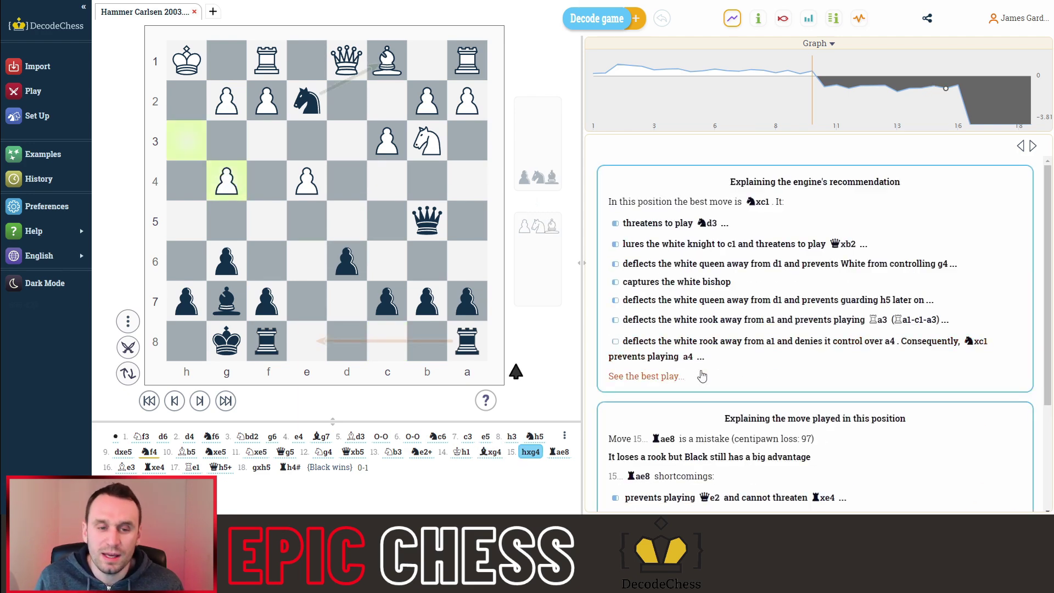
key(Right)
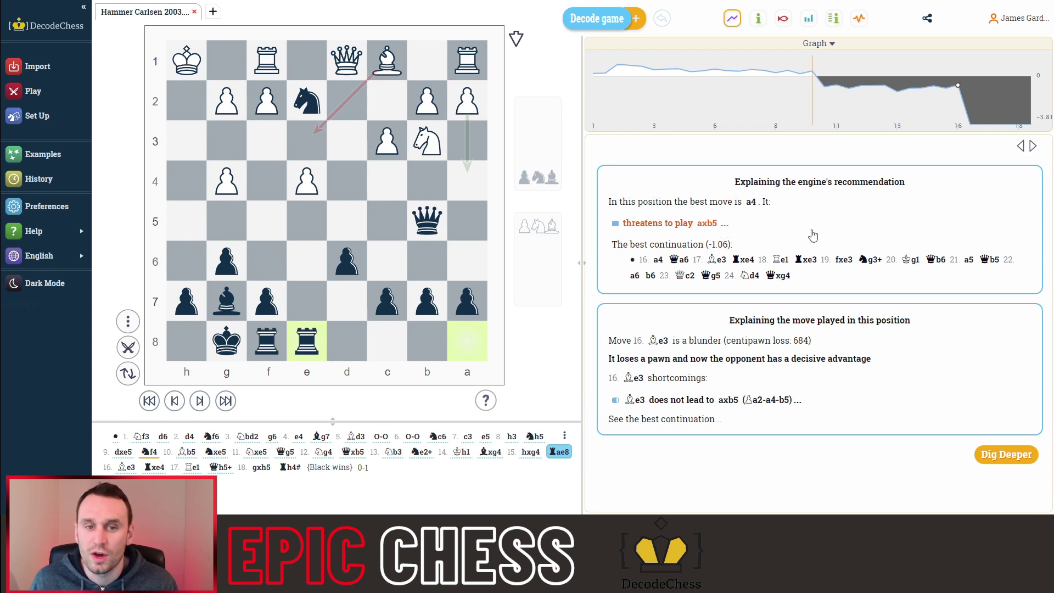
Follow the game from 16. Be3 to its end, making the moves gxh5 and Rh4# directly on the board.
key(Right)
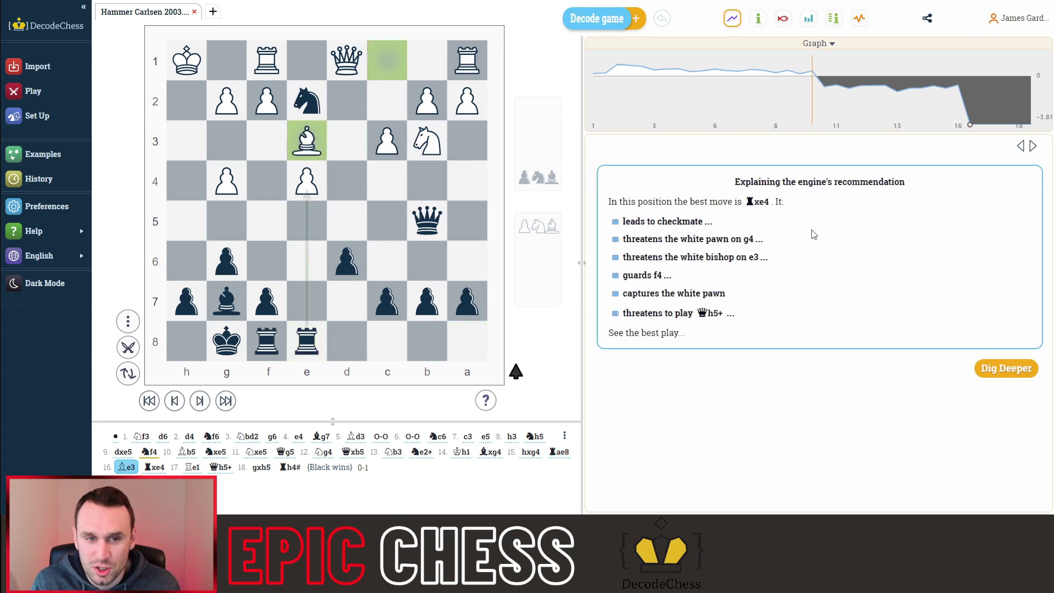
key(Right)
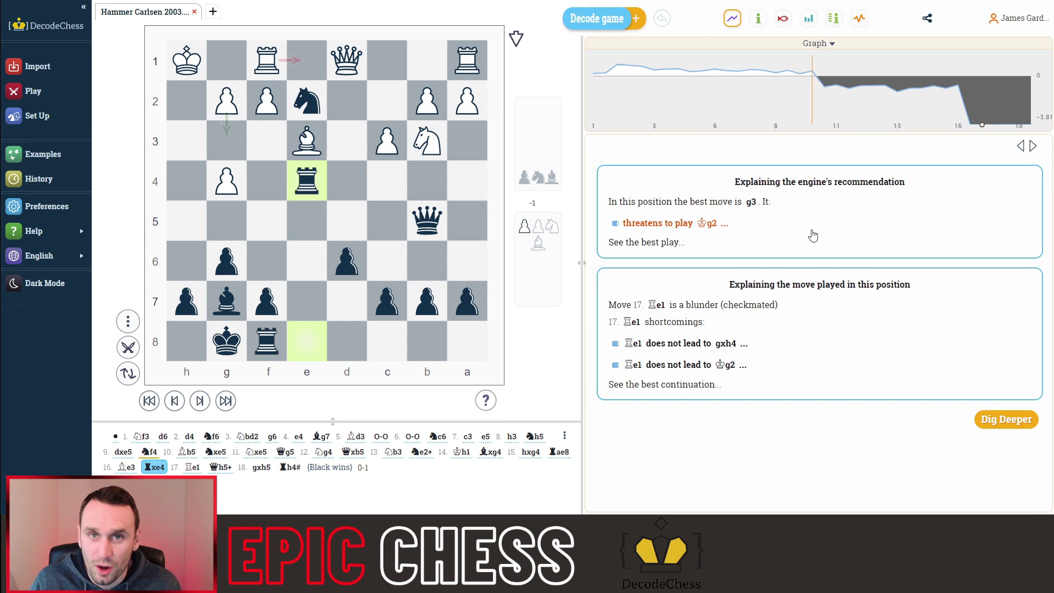
key(Right)
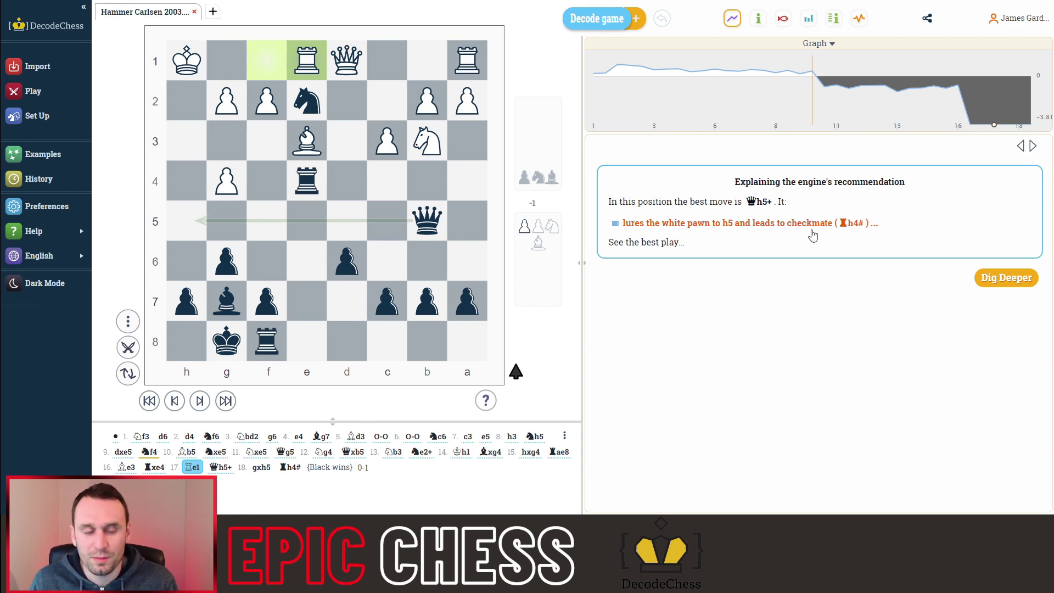
key(Right)
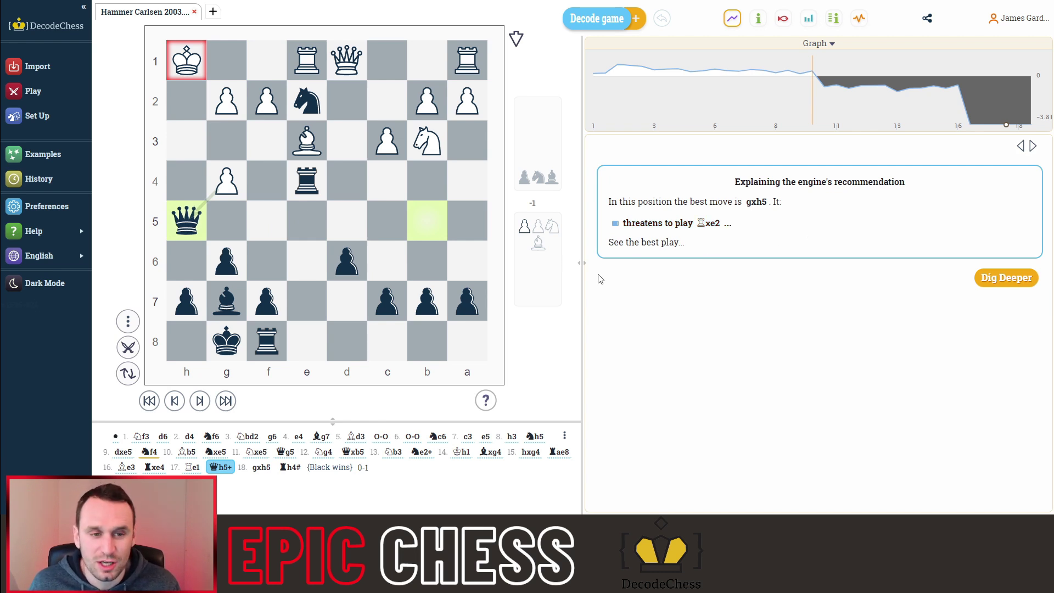
drag(230, 185, 187, 220)
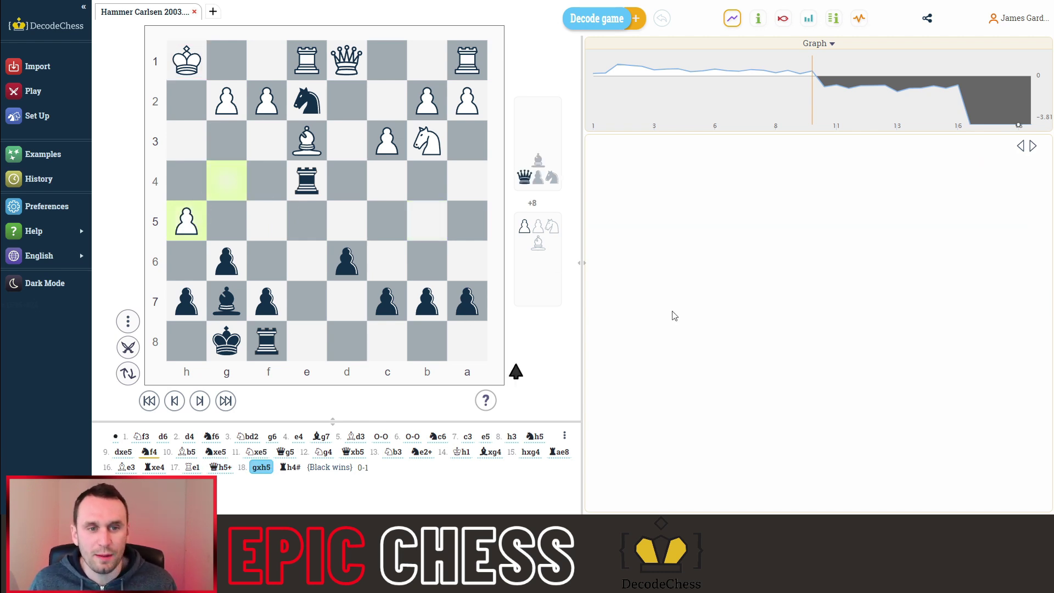
drag(311, 196, 191, 197)
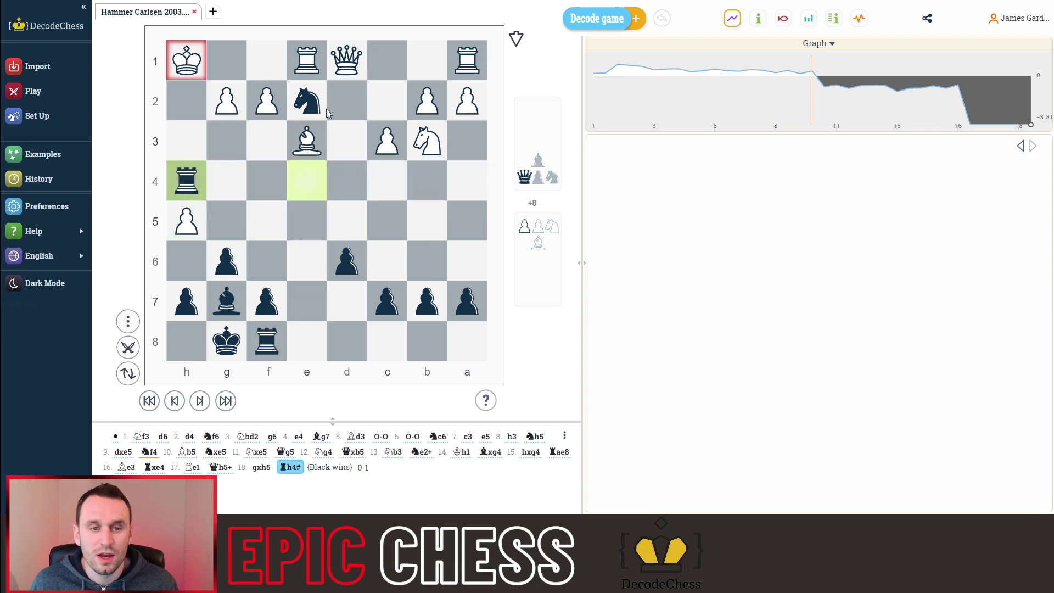